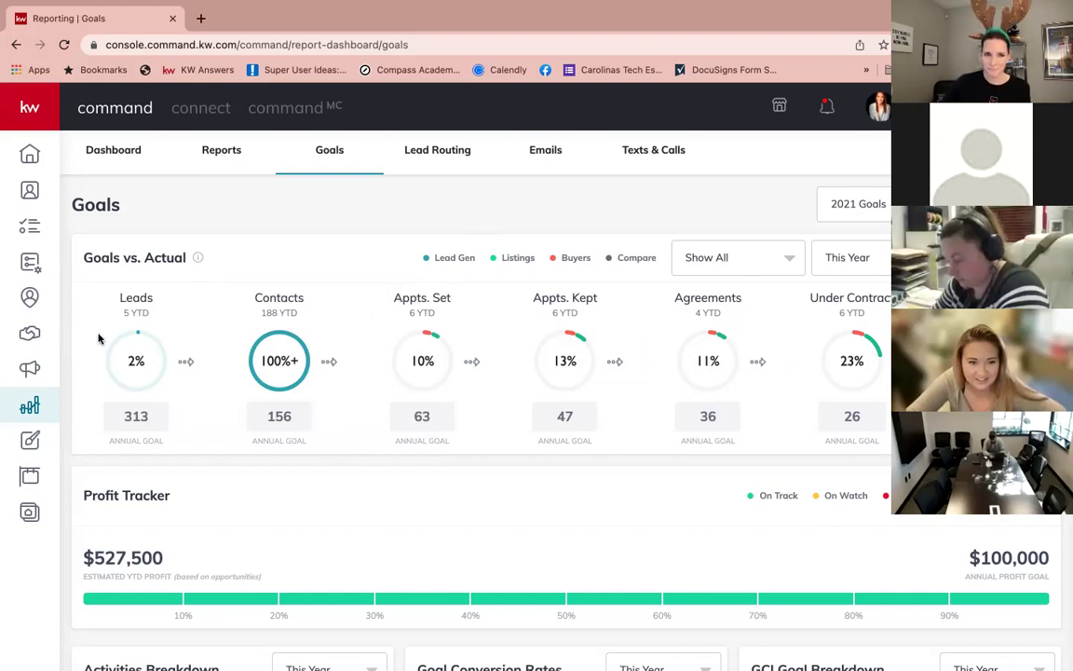
- Open the first listing in the 6-12 Months stage of the Cultivate phase in the agent's individual opportunities pipeline
left_click(29, 367)
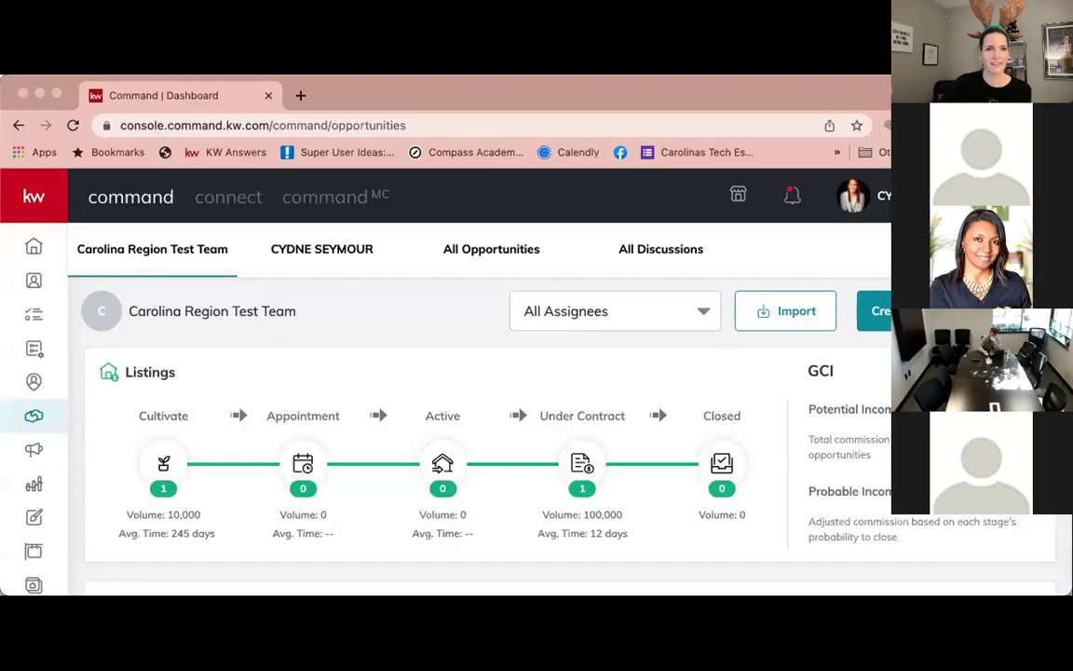
left_click(56, 95)
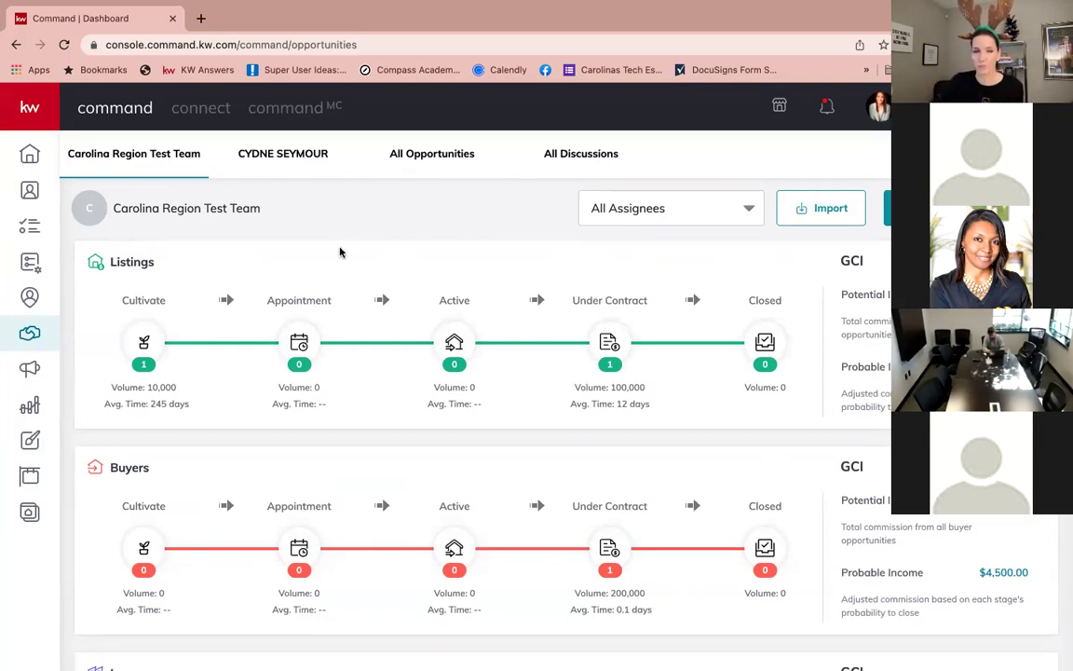
left_click(279, 159)
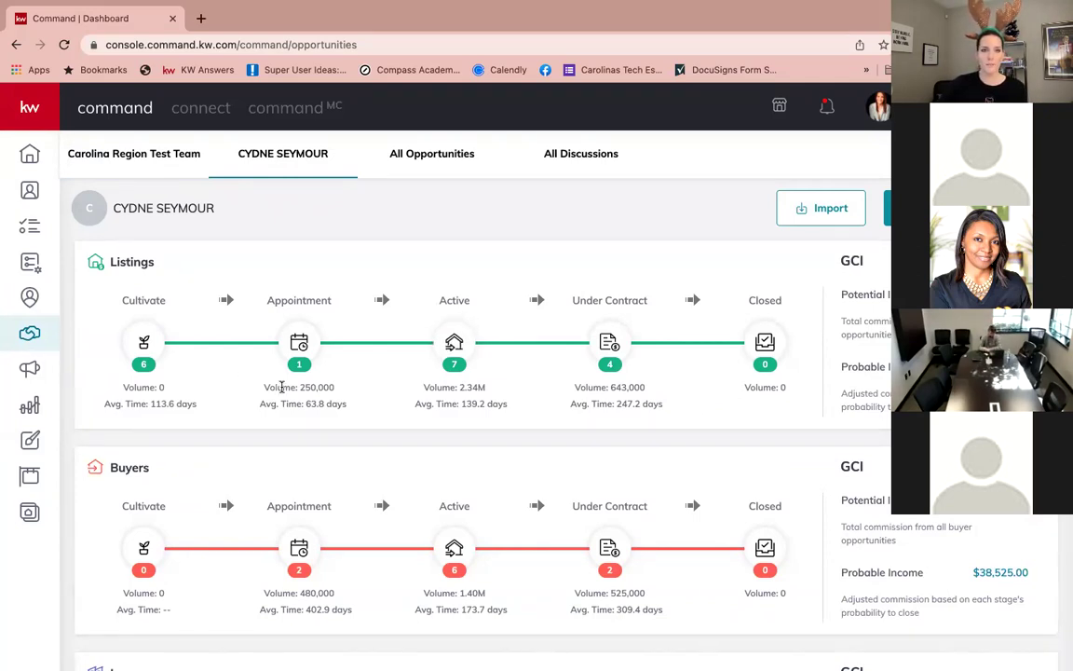
left_click(148, 359)
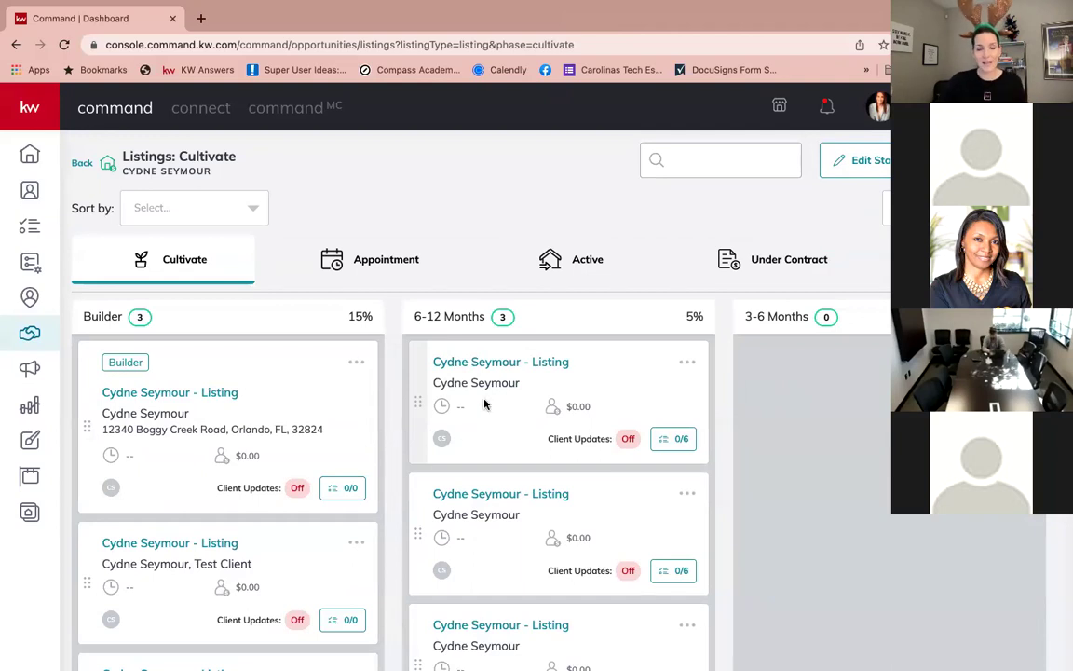
left_click(508, 363)
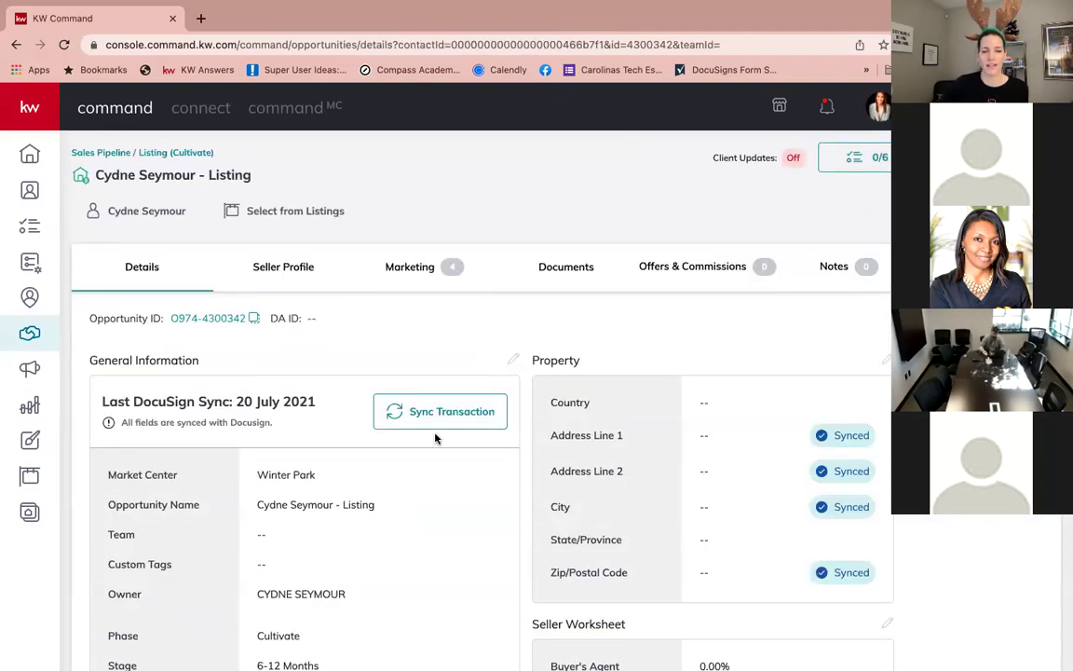
- Open the listing's General Information for editing and set the Estimated Closed Date to 1/19/2022
scroll(434, 440, "down", 3)
scroll(434, 446, "down", 3)
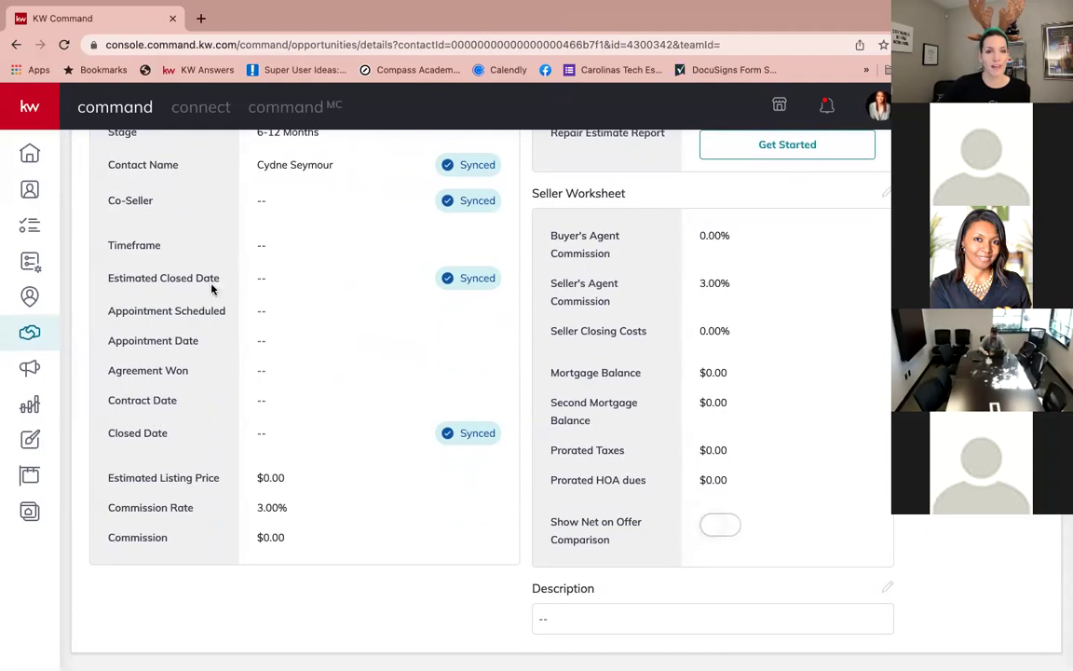
left_click_drag(110, 240, 200, 433)
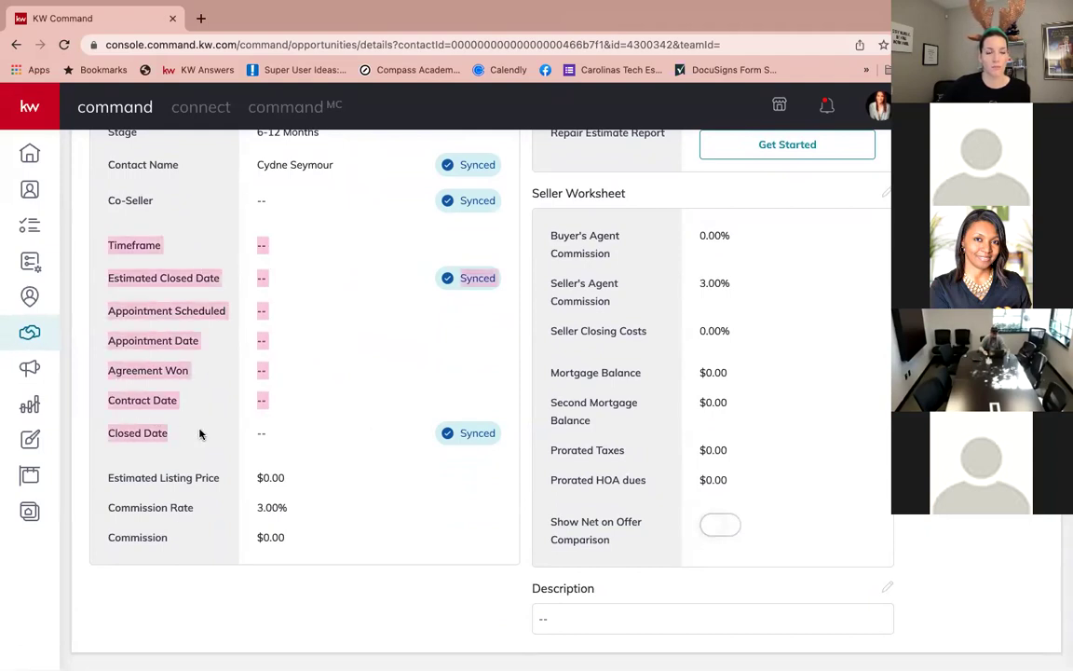
scroll(204, 419, "up", 7)
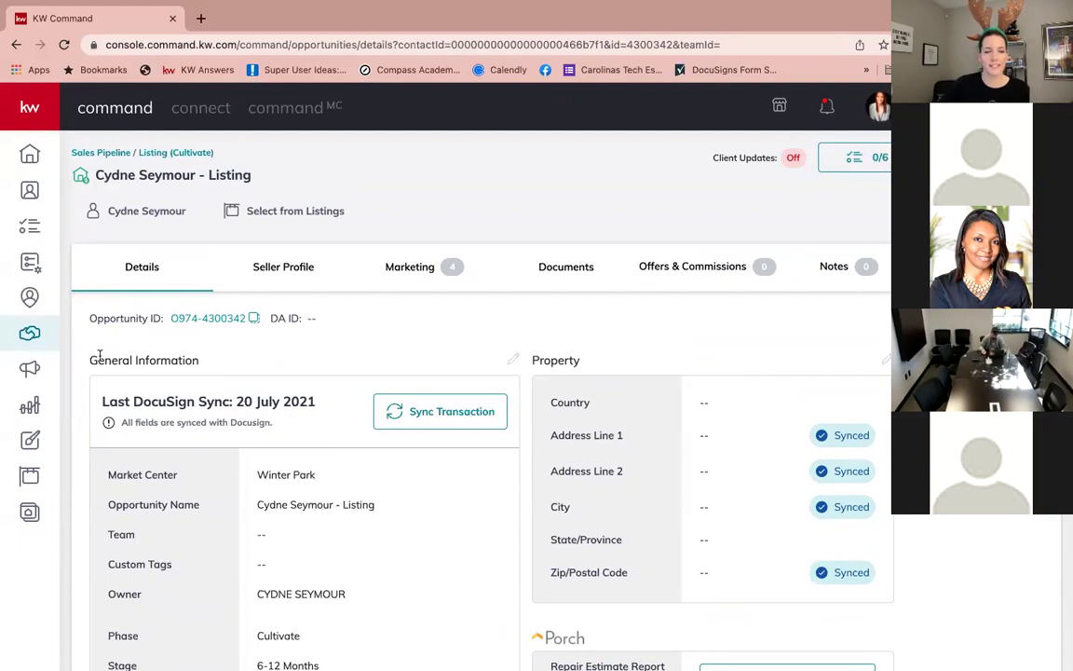
left_click_drag(88, 356, 208, 363)
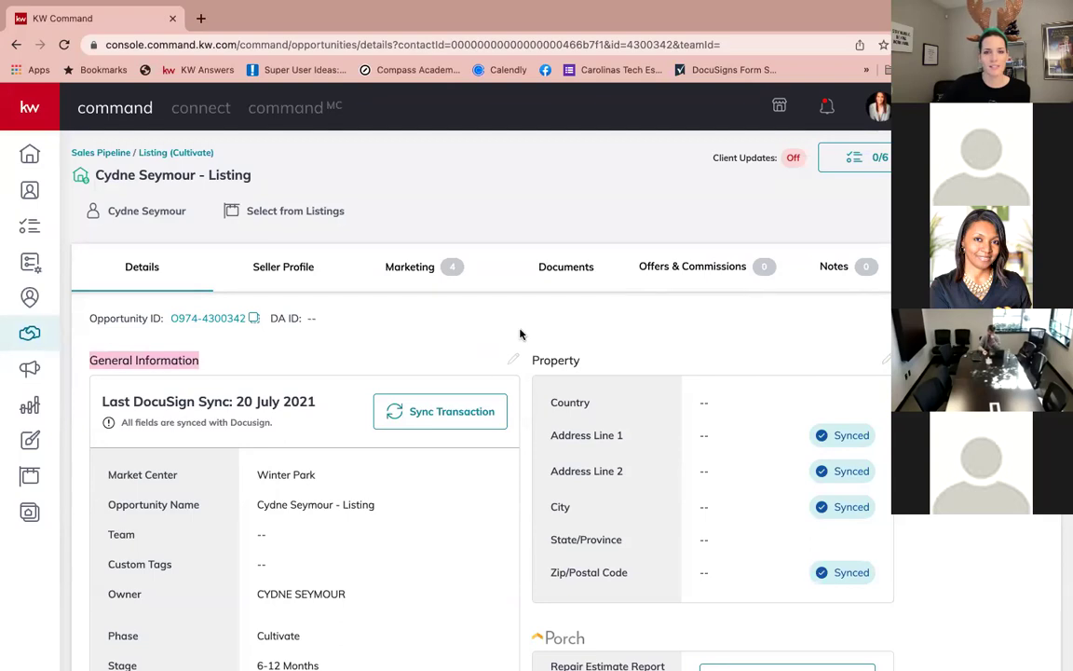
left_click(514, 360)
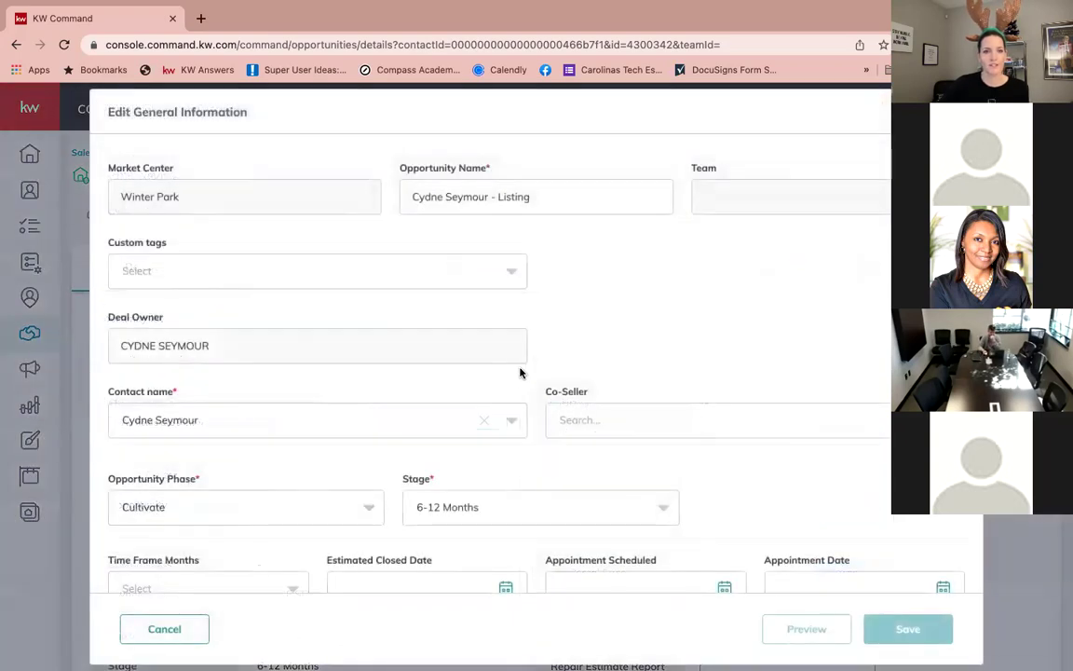
scroll(520, 374, "down", 4)
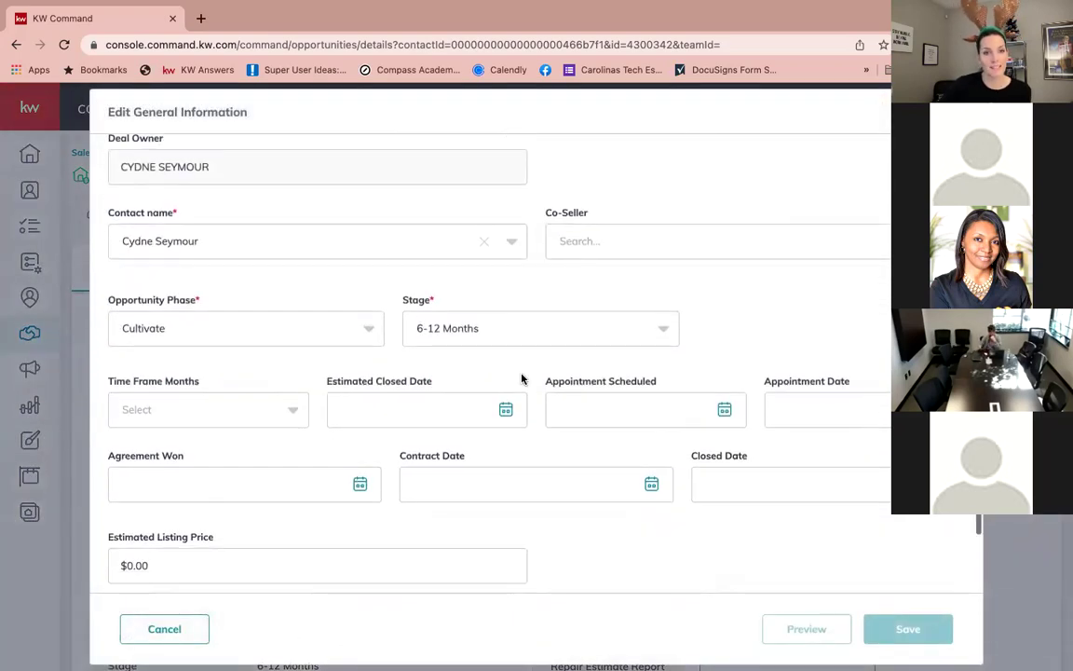
scroll(521, 376, "down", 1)
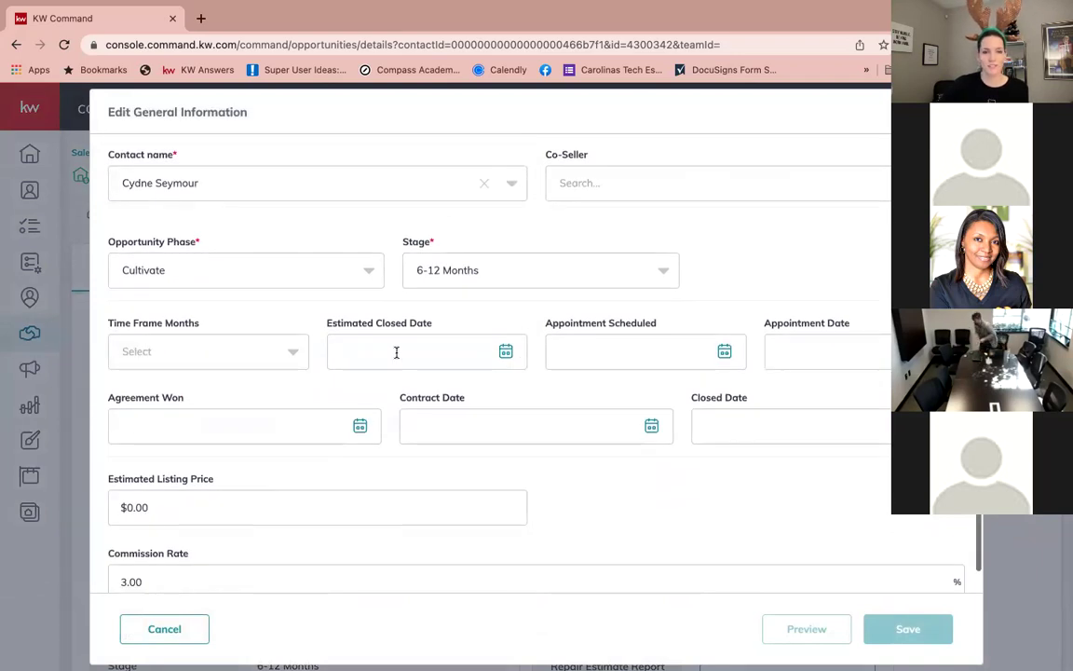
left_click(431, 357)
left_click(542, 398)
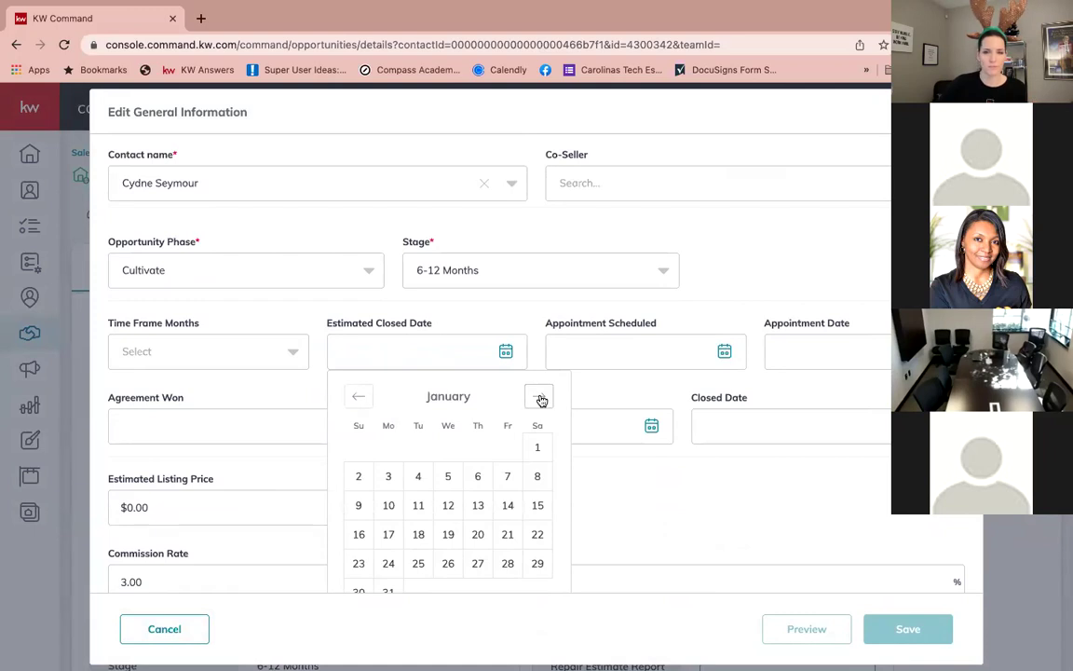
left_click(448, 535)
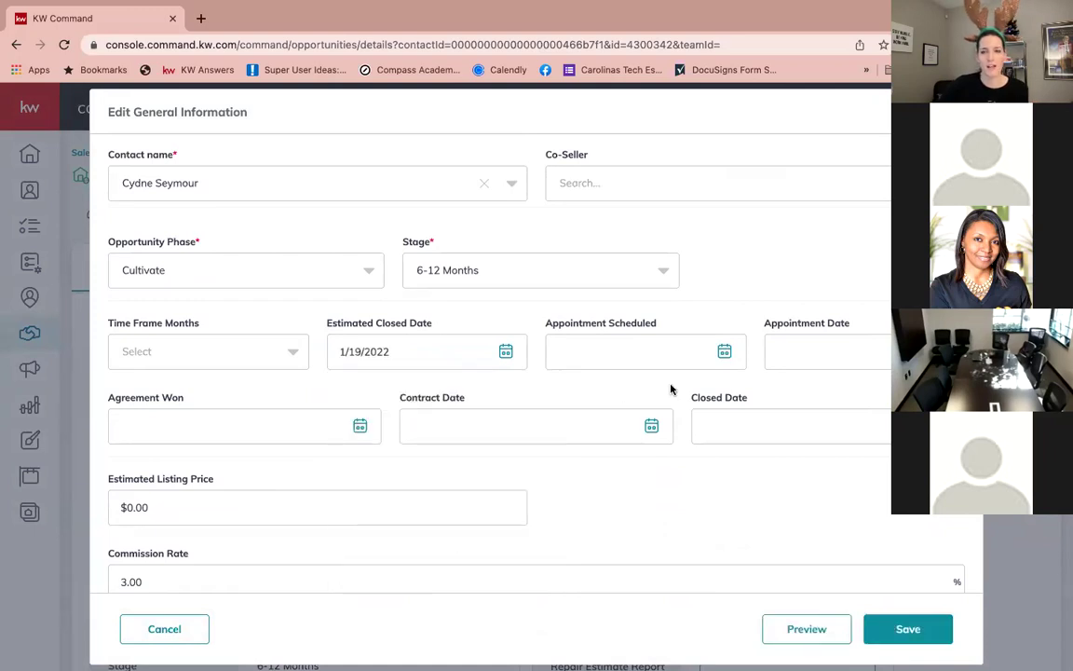
- Set the Appointment Scheduled date to 12/15/2021 and the Appointment Date to 12/17/2021
left_click(722, 356)
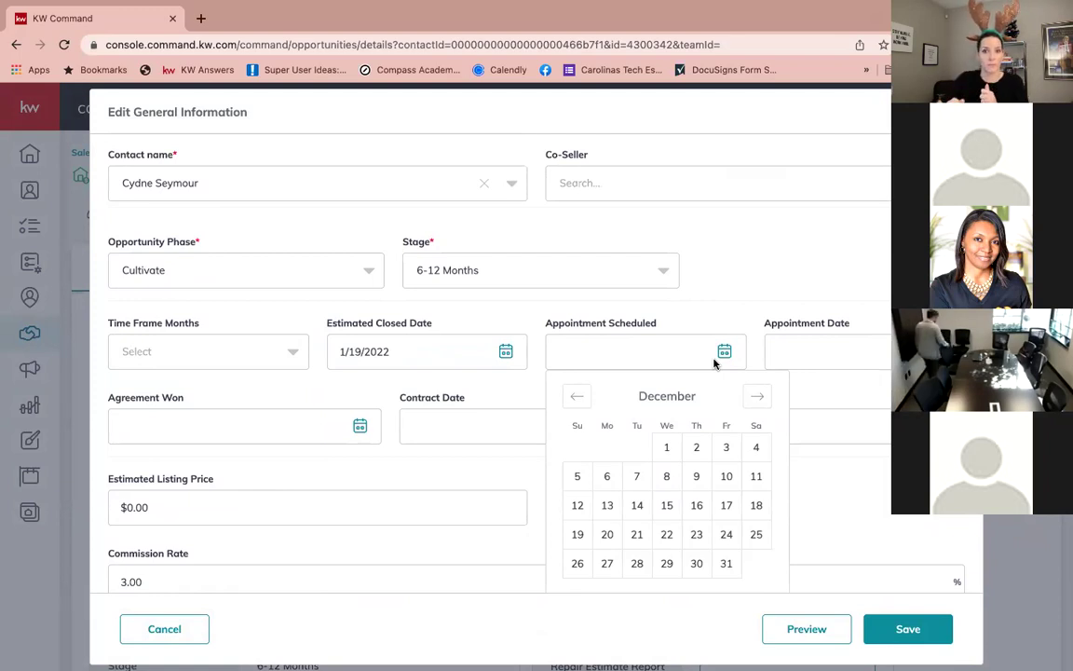
left_click(667, 505)
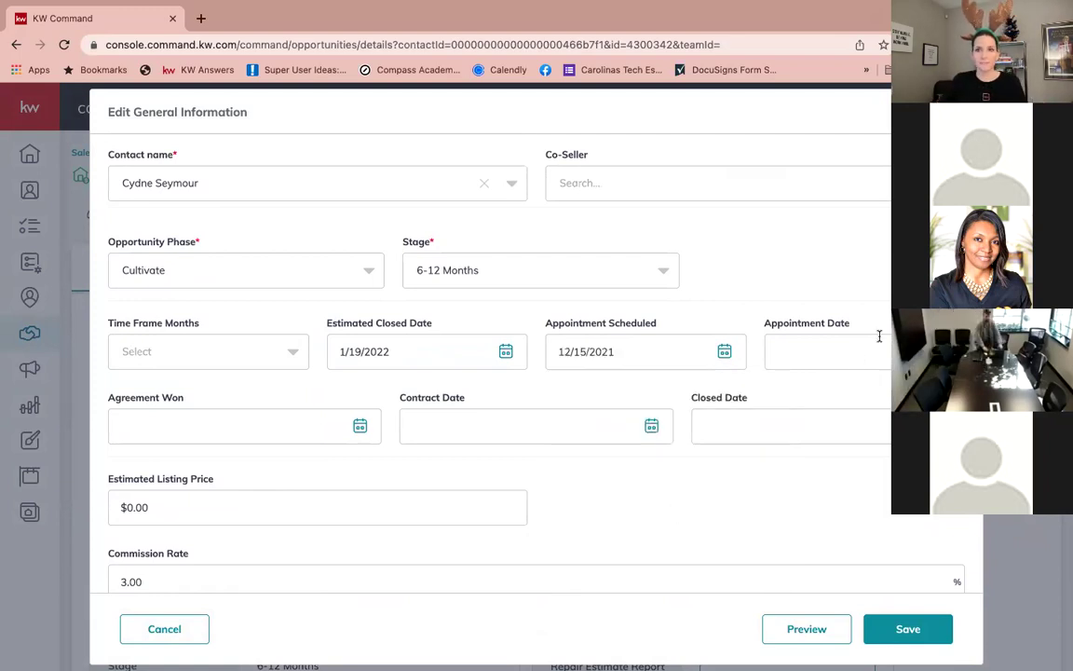
left_click(878, 346)
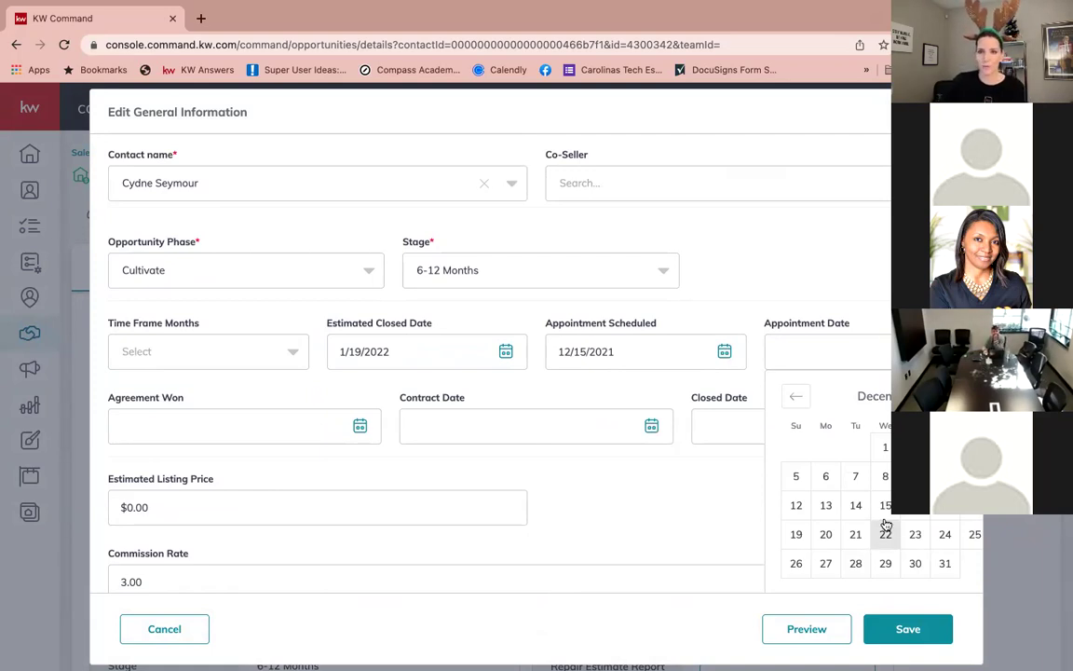
left_click(885, 534)
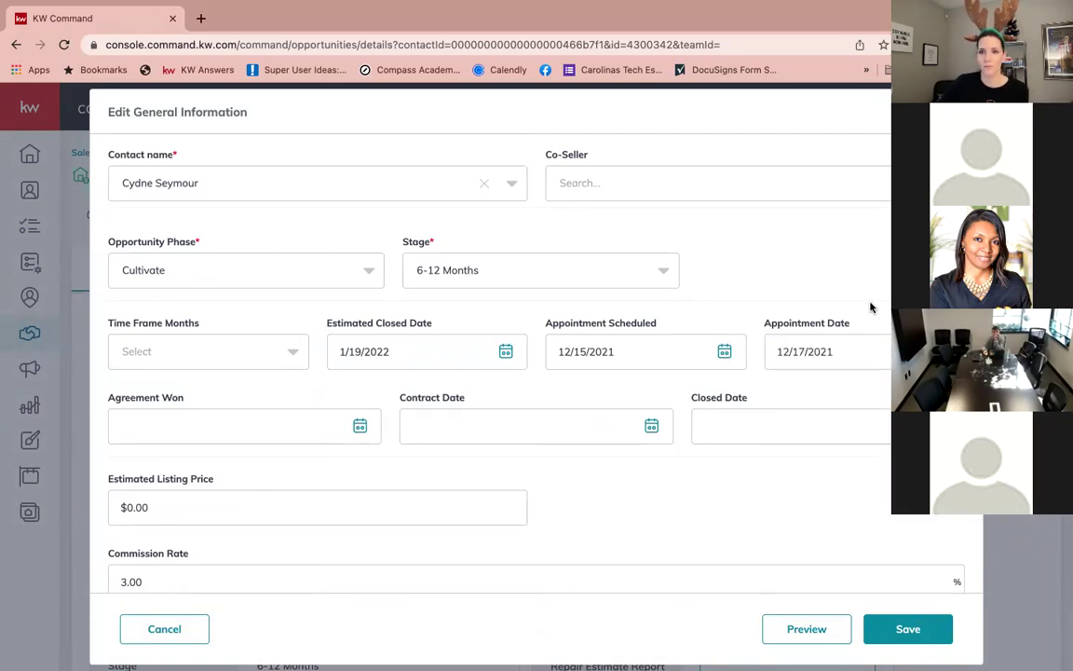
- Set the Agreement Won date to 12/20/2021 and the Contract Date to 12/22/2021
left_click(341, 427)
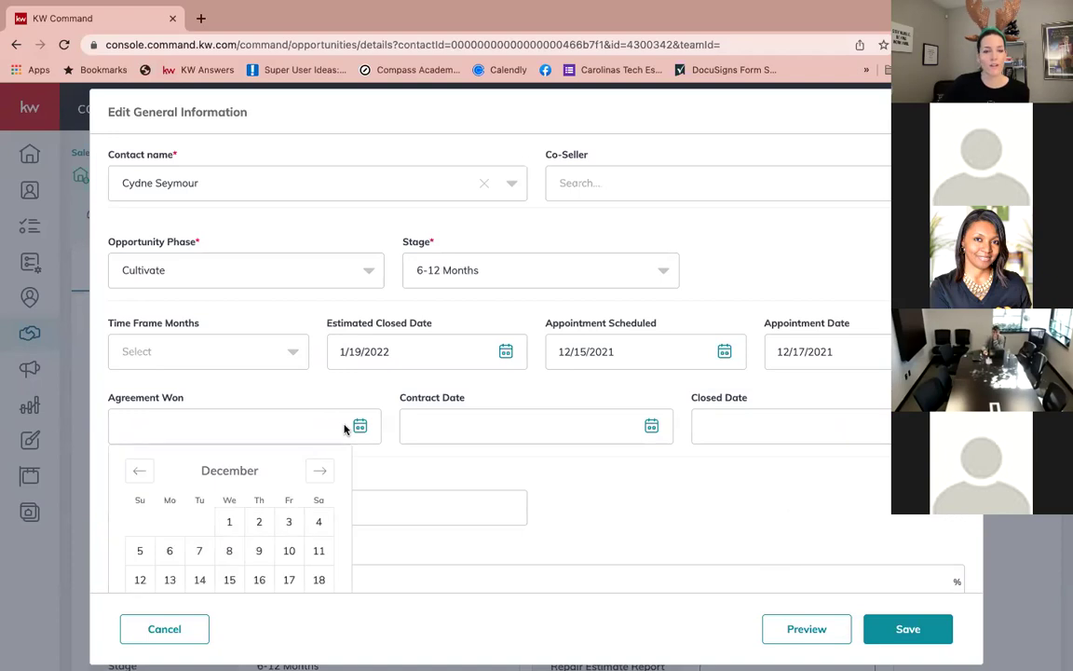
scroll(344, 429, "down", 2)
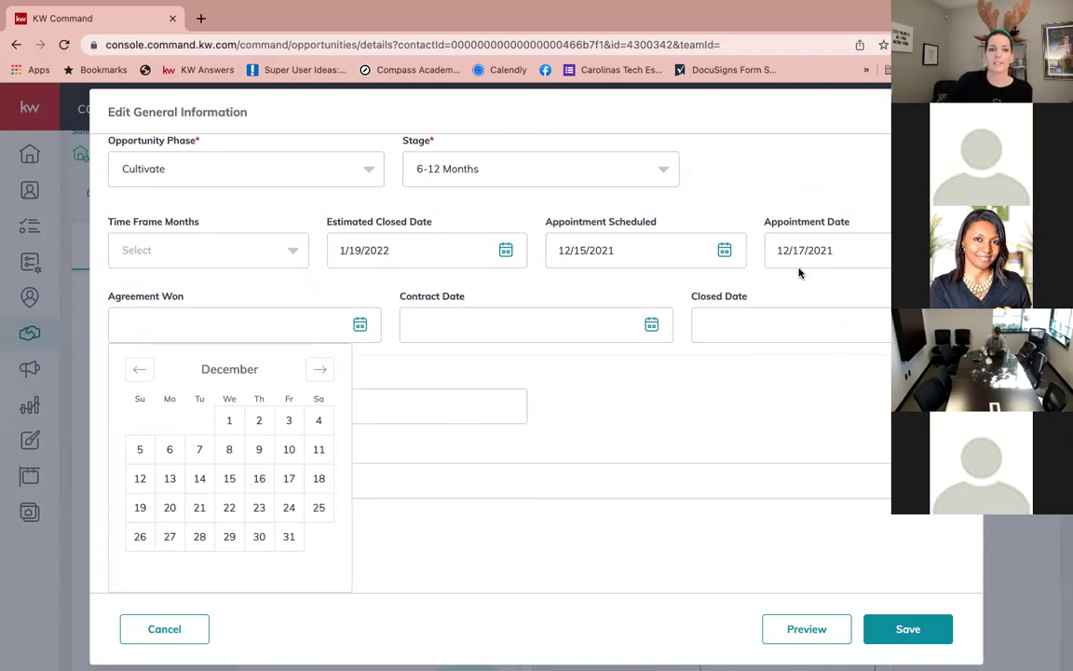
left_click(164, 507)
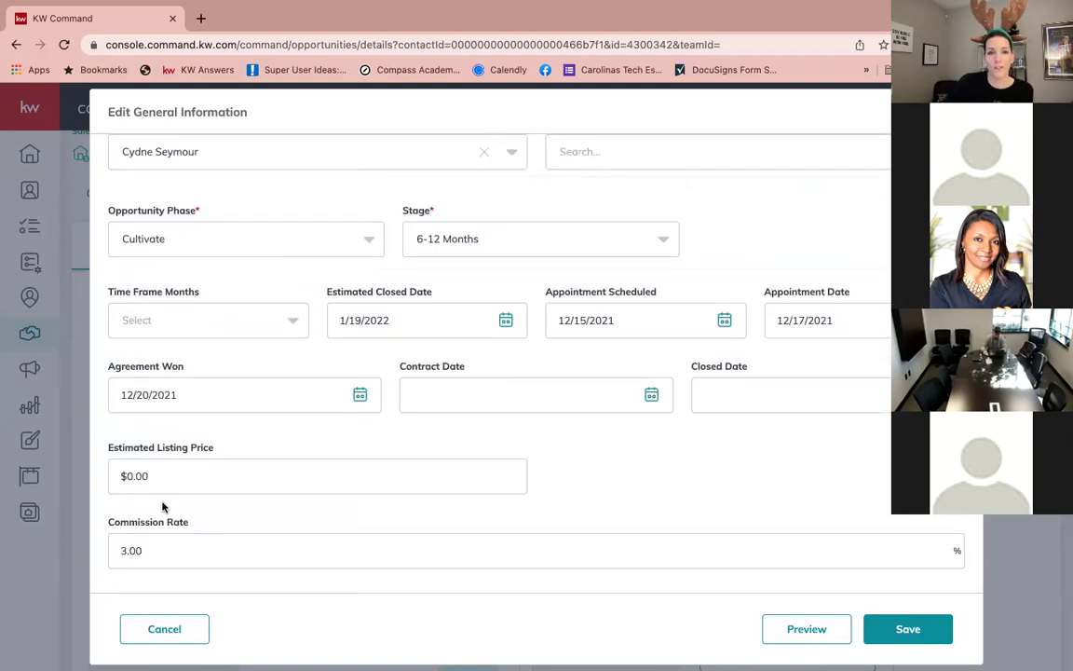
left_click(479, 411)
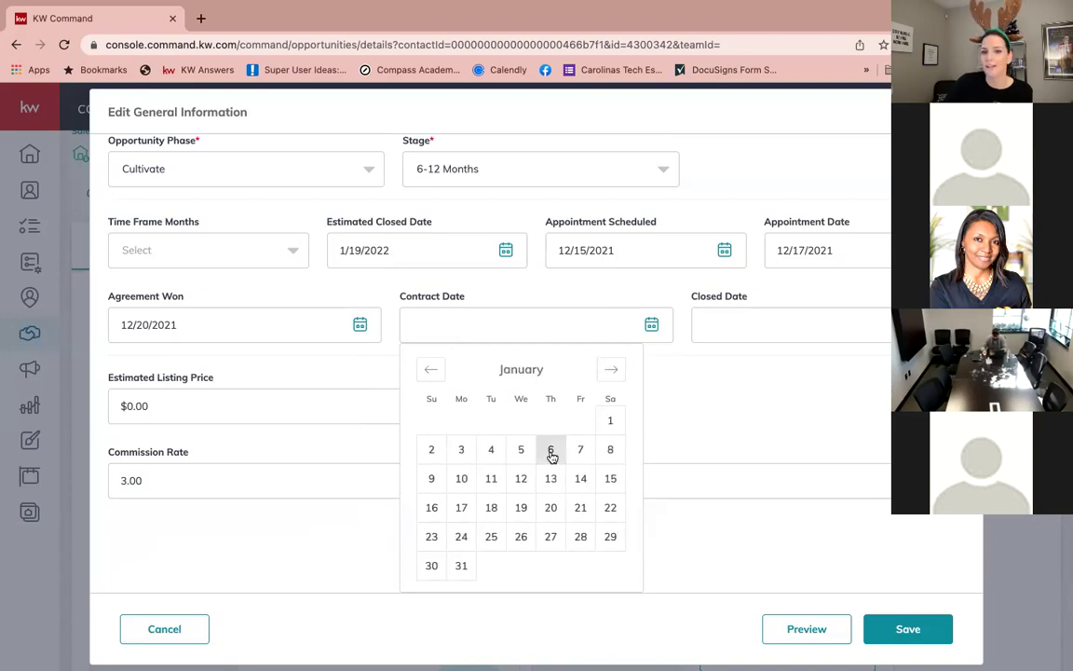
left_click(433, 372)
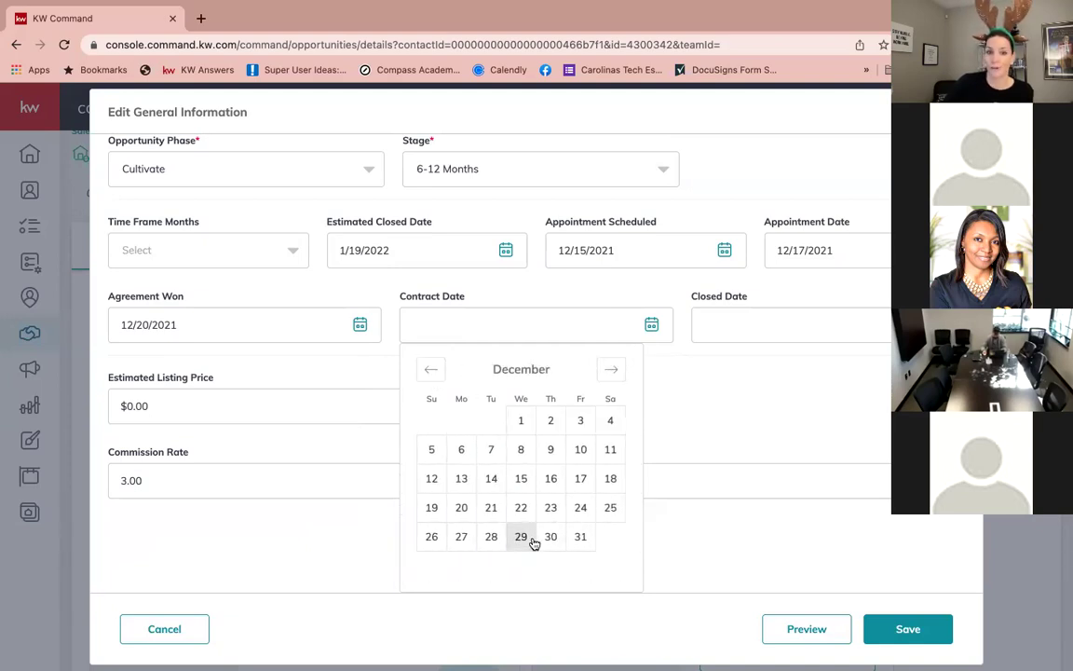
left_click(520, 506)
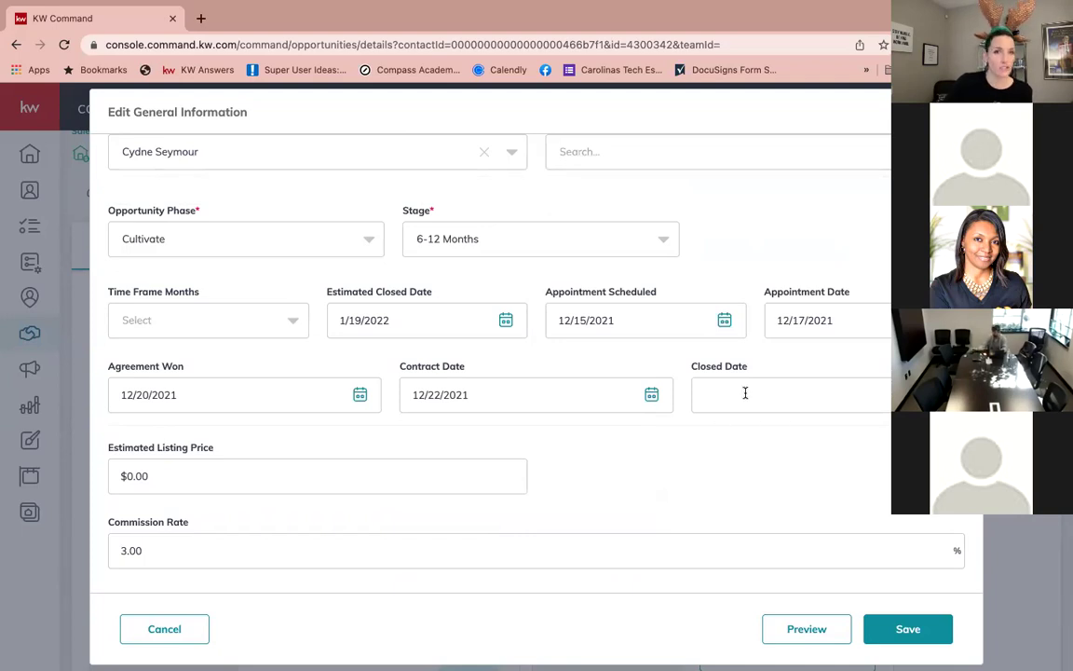
- Set the Closed Date to 1/19/2022 and save the listing's general information
left_click(709, 397)
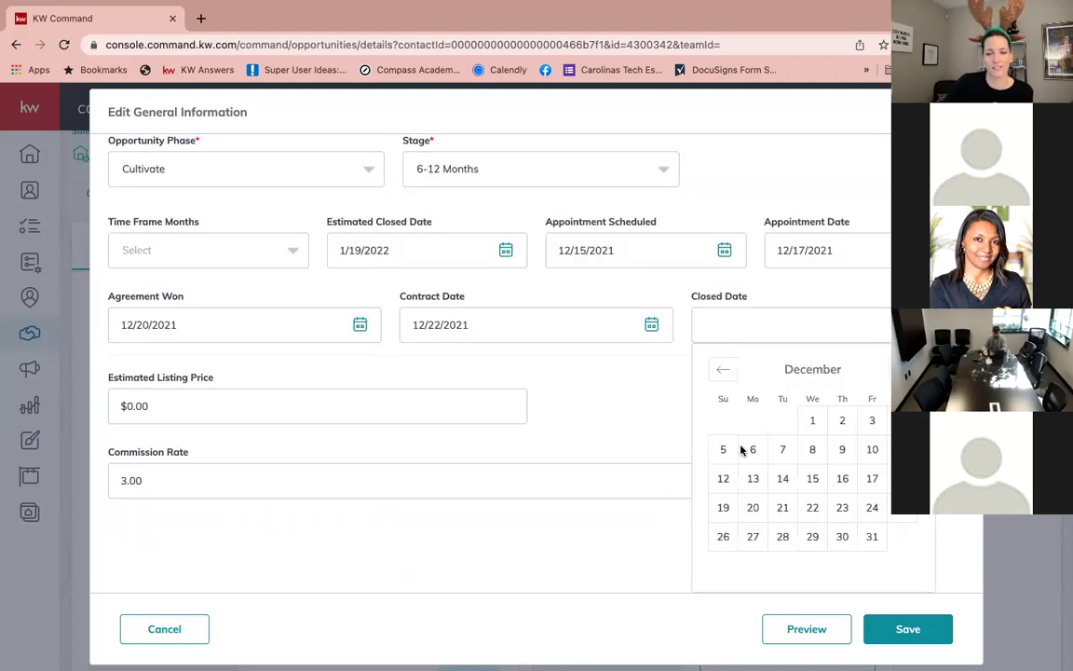
left_click(902, 369)
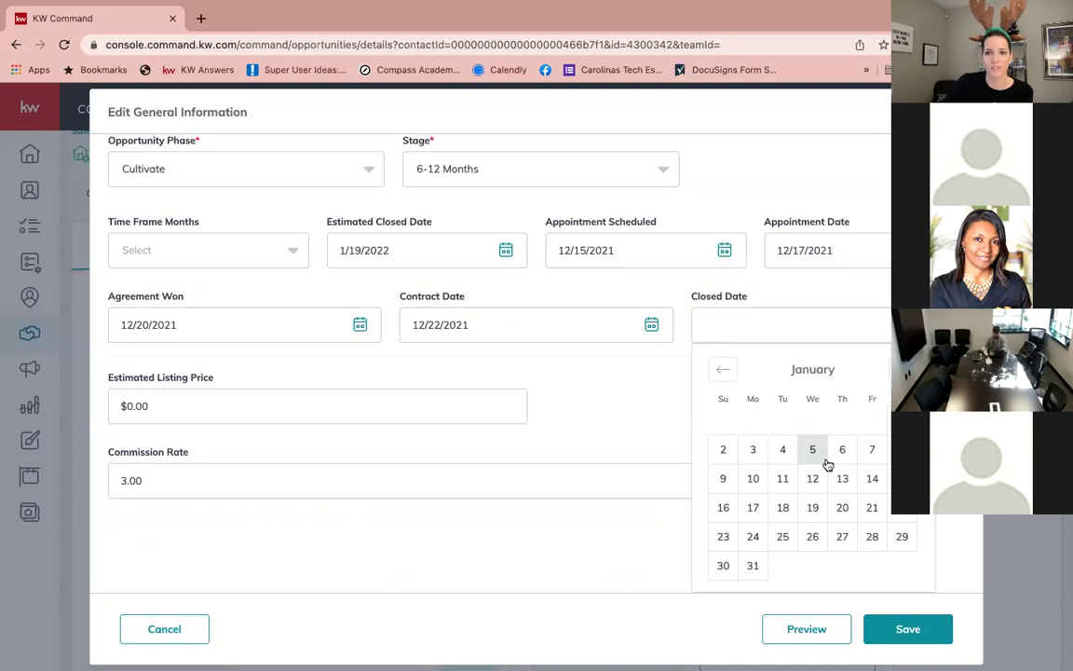
left_click(812, 507)
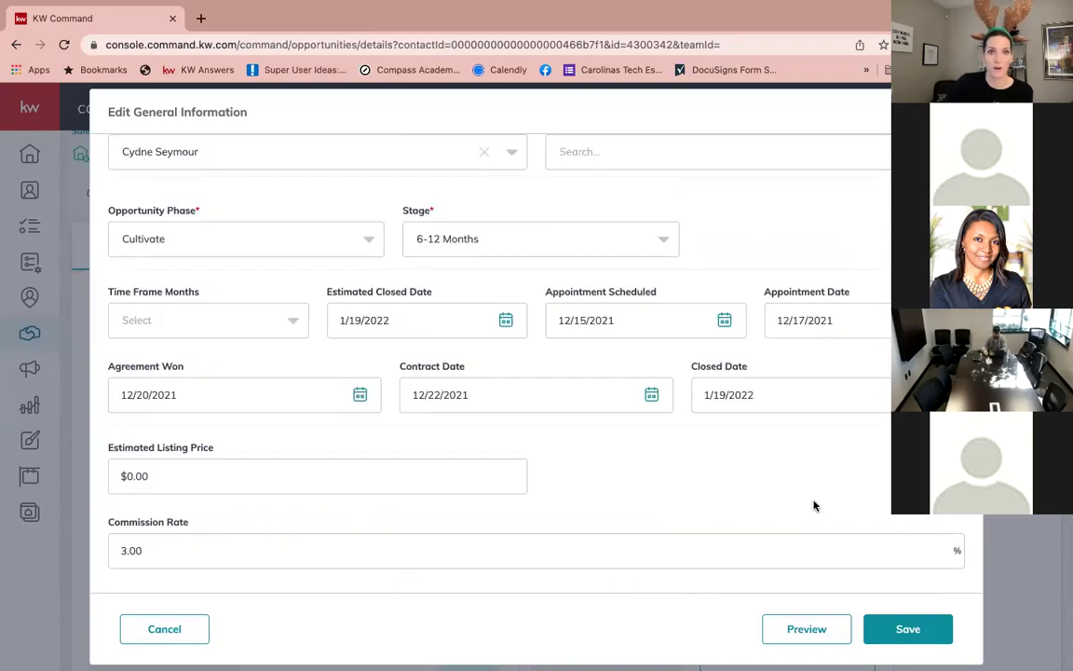
left_click(908, 632)
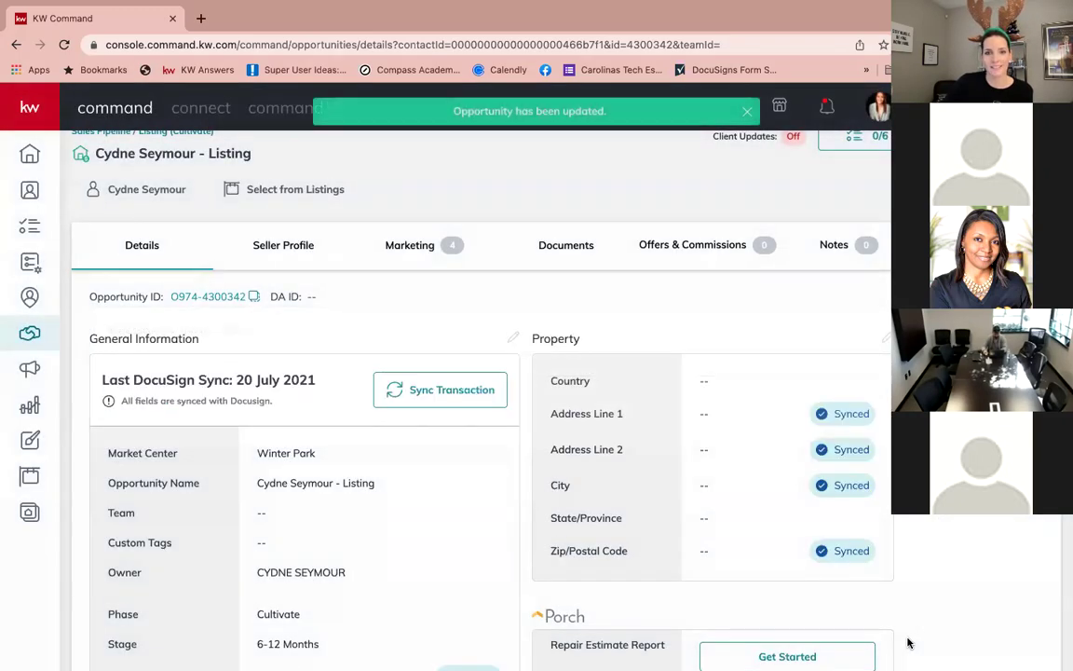
- Review the saved dates in the listing's details and return to the Cultivate listings board
scroll(414, 531, "down", 6)
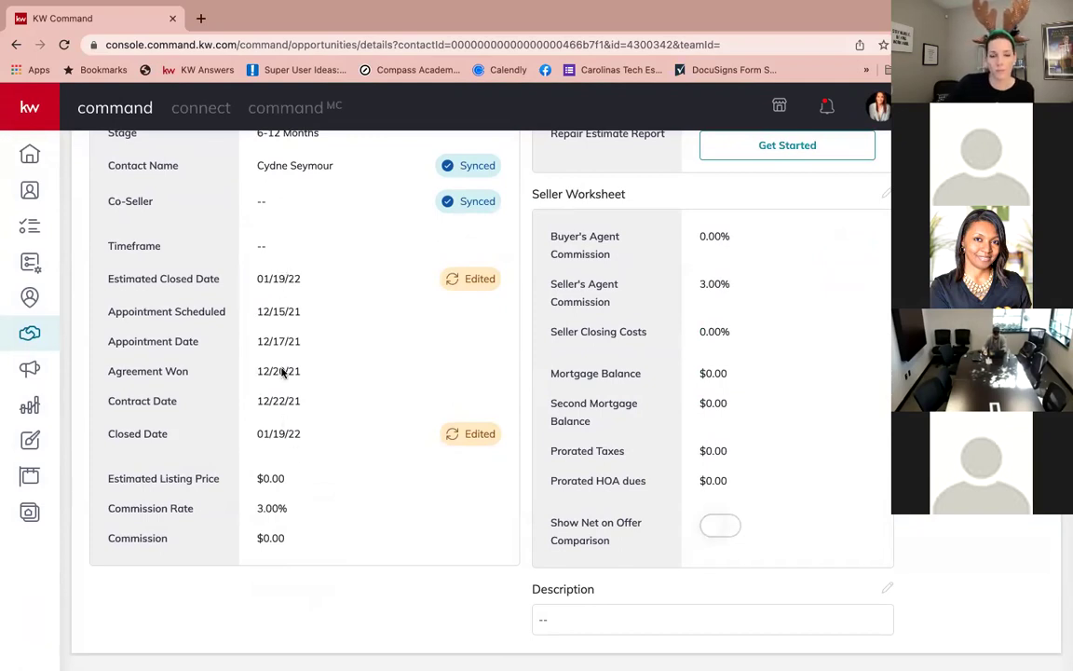
scroll(285, 351, "up", 6)
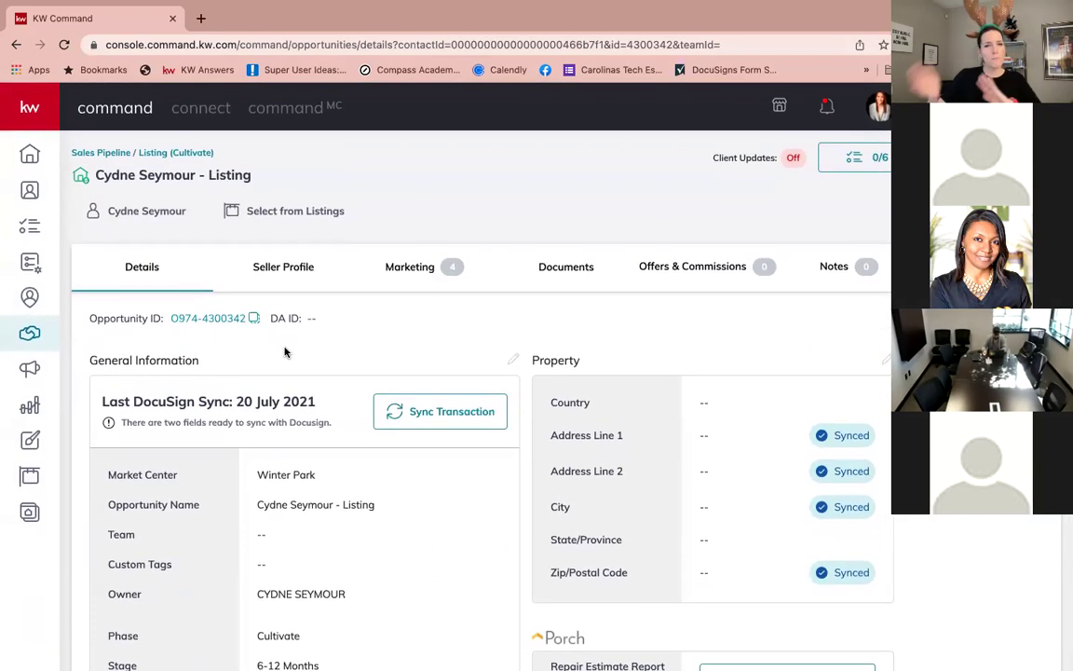
left_click(179, 152)
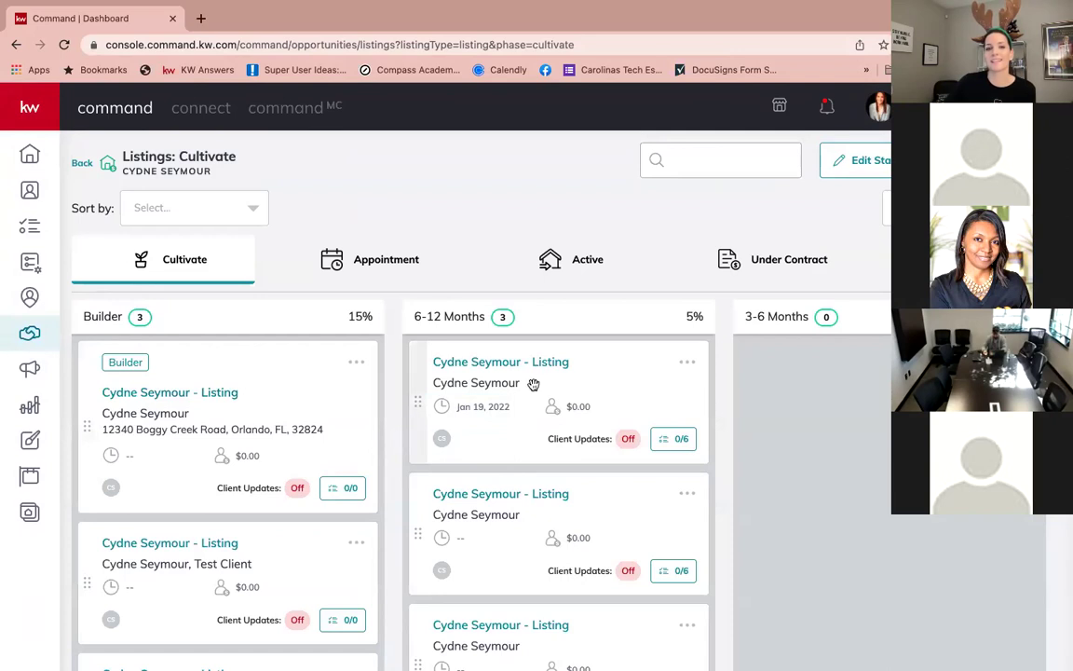
- Review the transaction dates in the general information of the 6-12 Months listing dated Jan 19, 2022, and close the form without changes
left_click(482, 362)
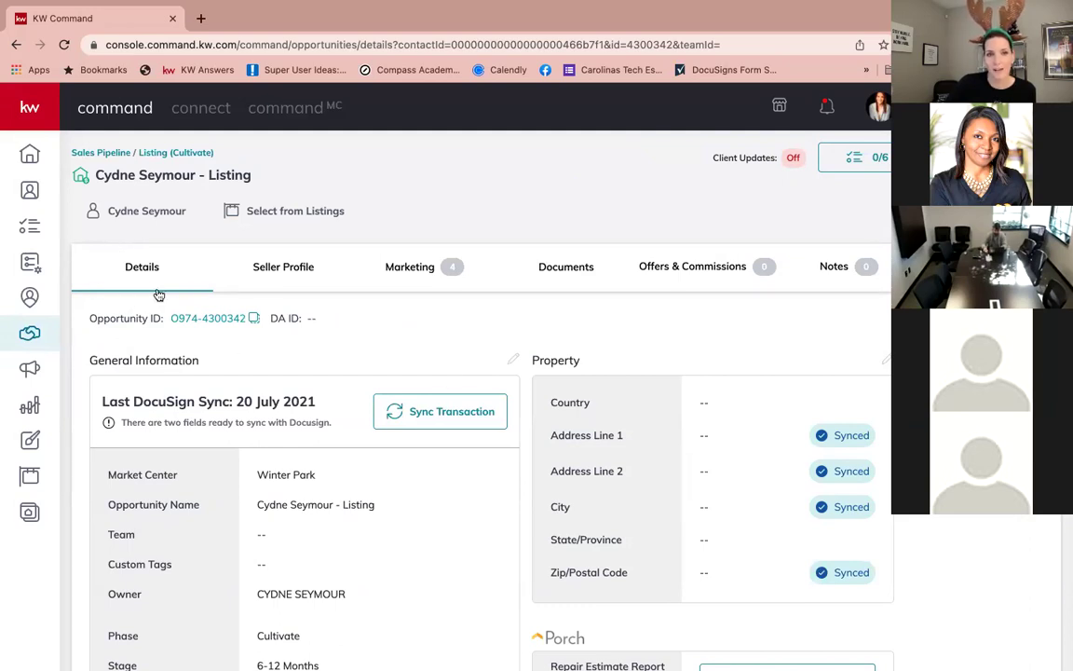
left_click(513, 359)
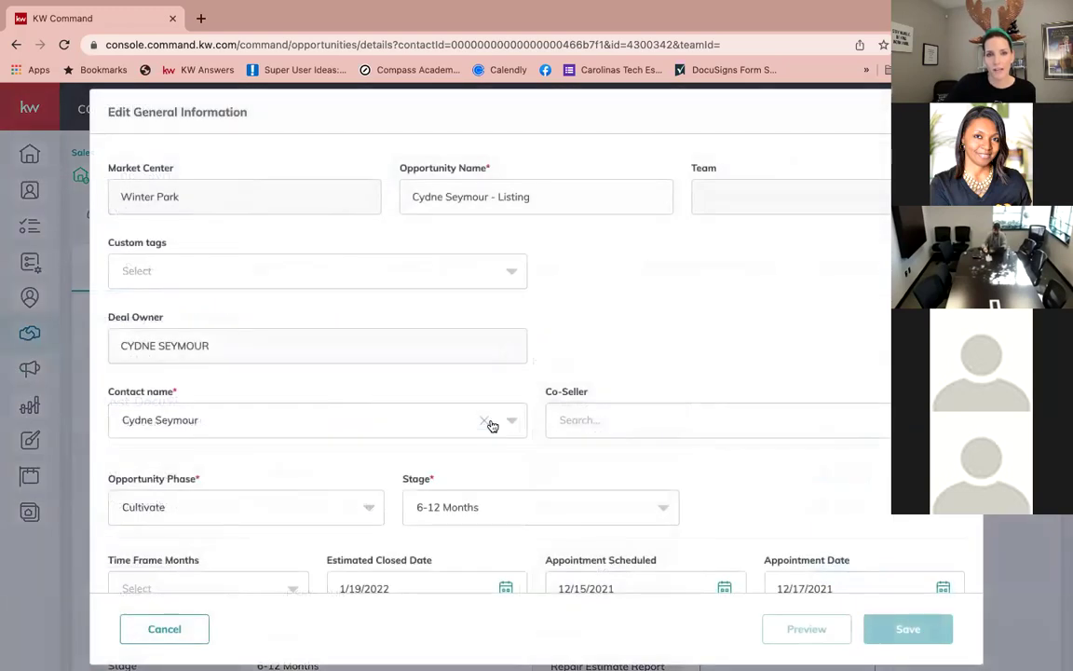
scroll(491, 424, "down", 5)
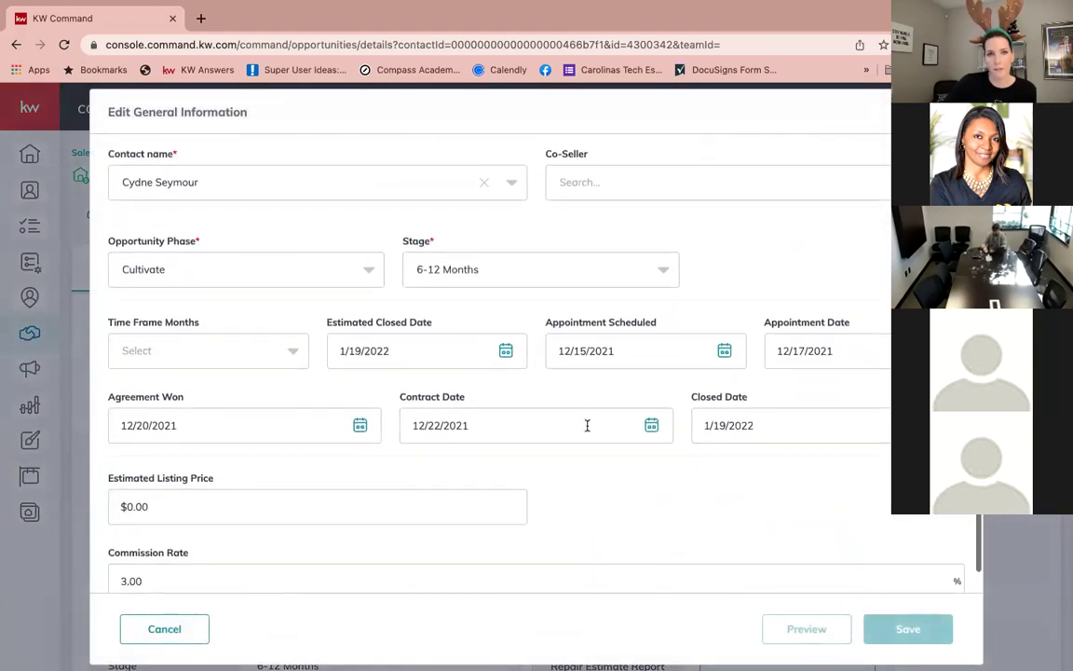
scroll(279, 447, "up", 1)
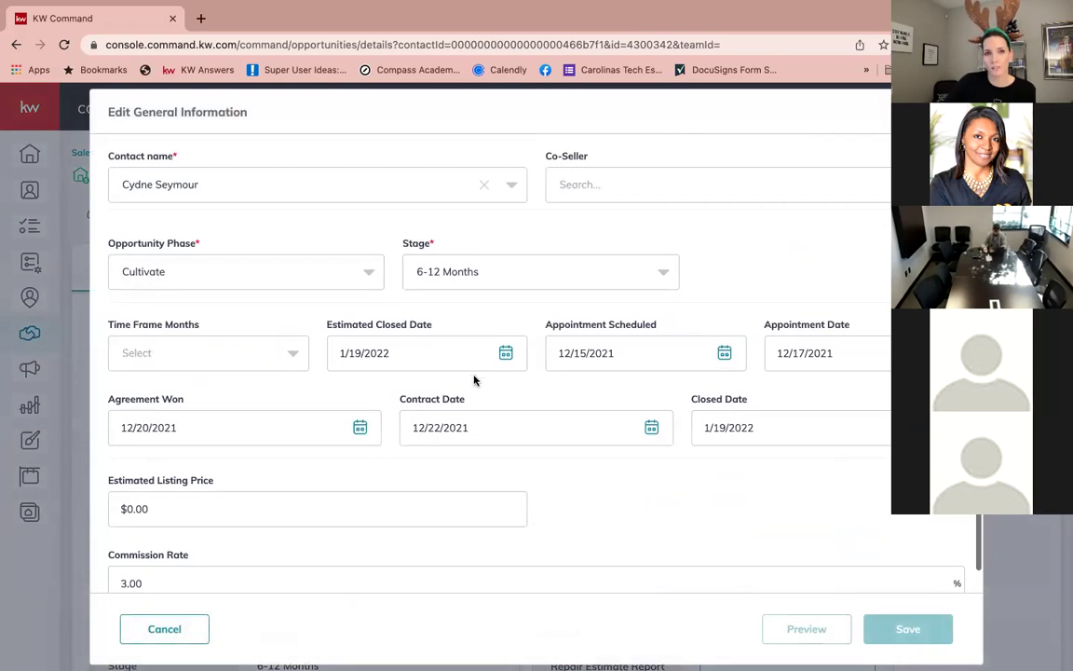
scroll(634, 447, "up", 1)
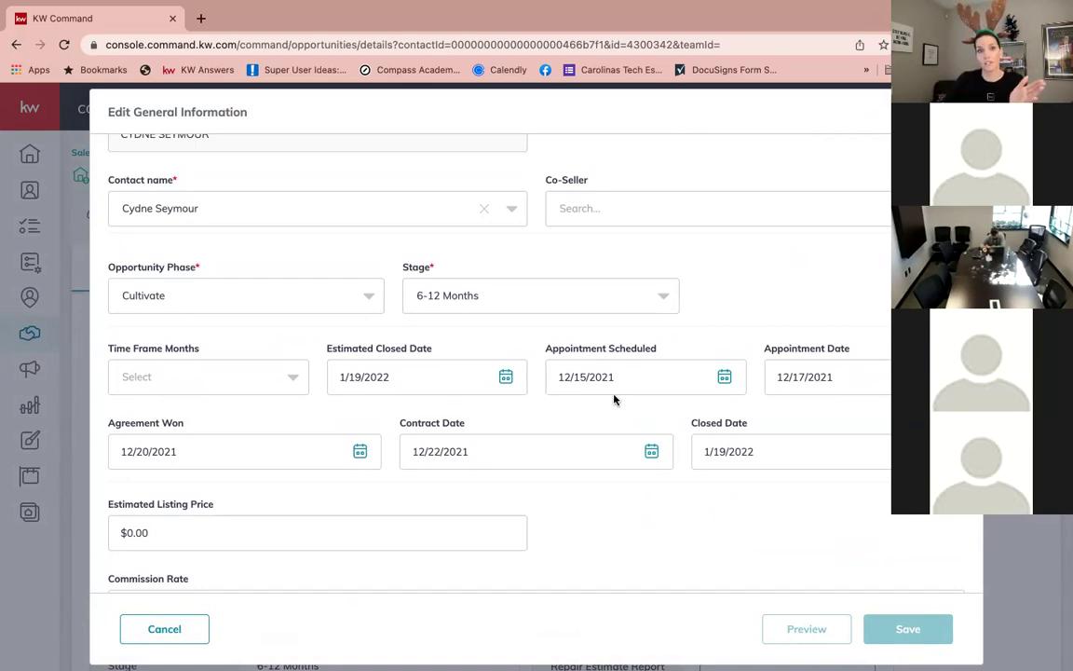
left_click(165, 637)
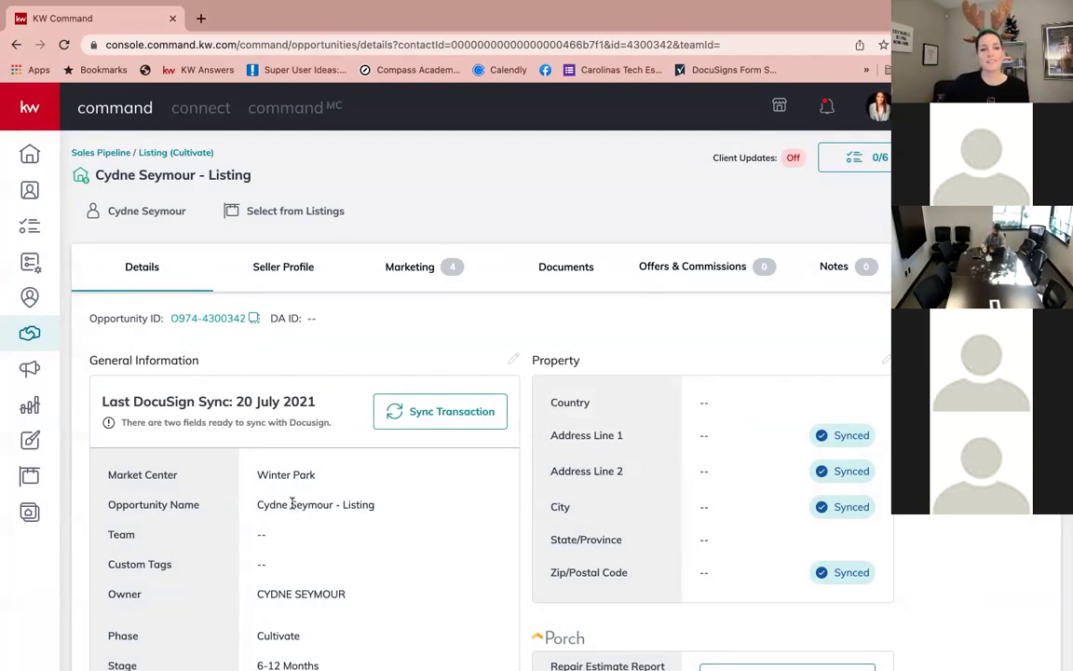
- Return to the home dashboard and examine the year-to-date progress in the Goals widget
left_click(30, 190)
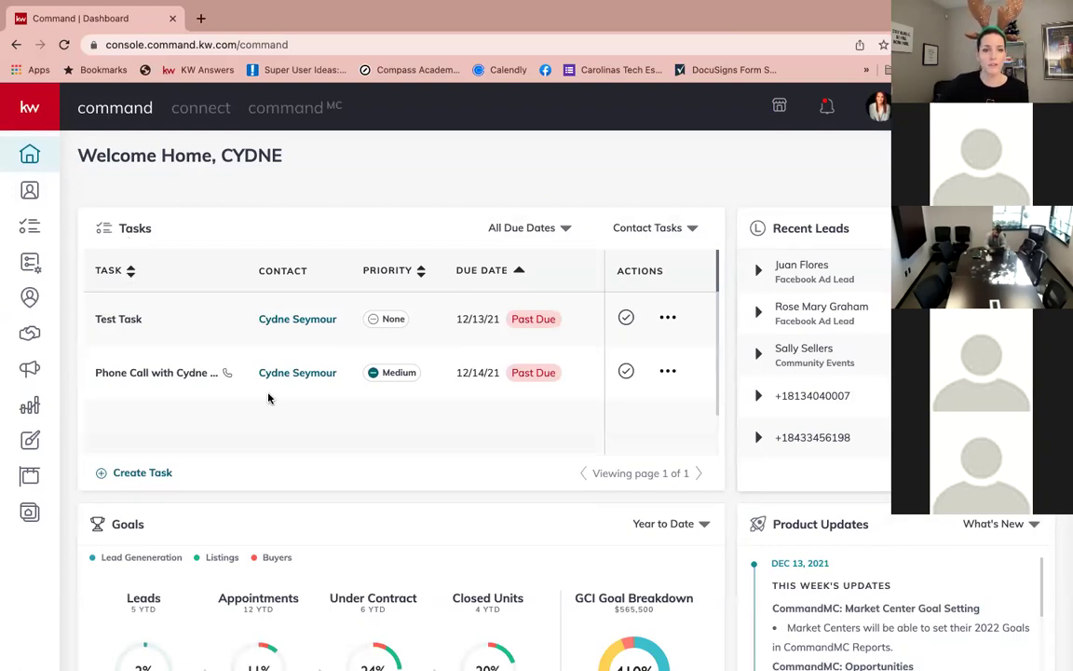
scroll(268, 398, "down", 2)
scroll(268, 398, "down", 1)
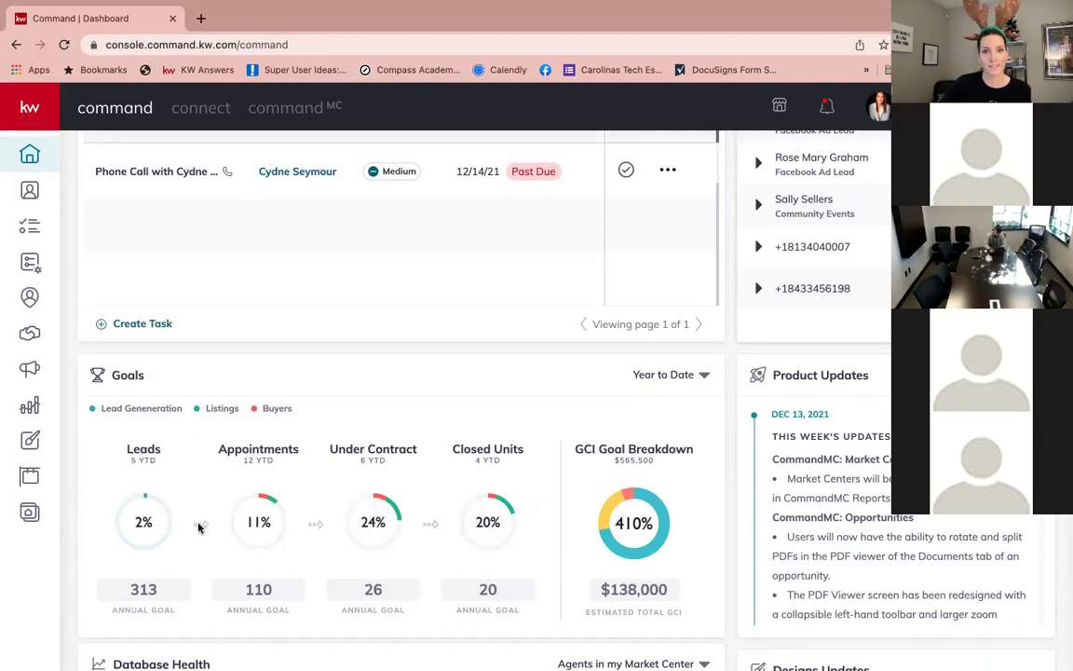
- Customize the home dashboard so the Goals widget sits above Tasks, and apply the new arrangement
scroll(239, 419, "up", 3)
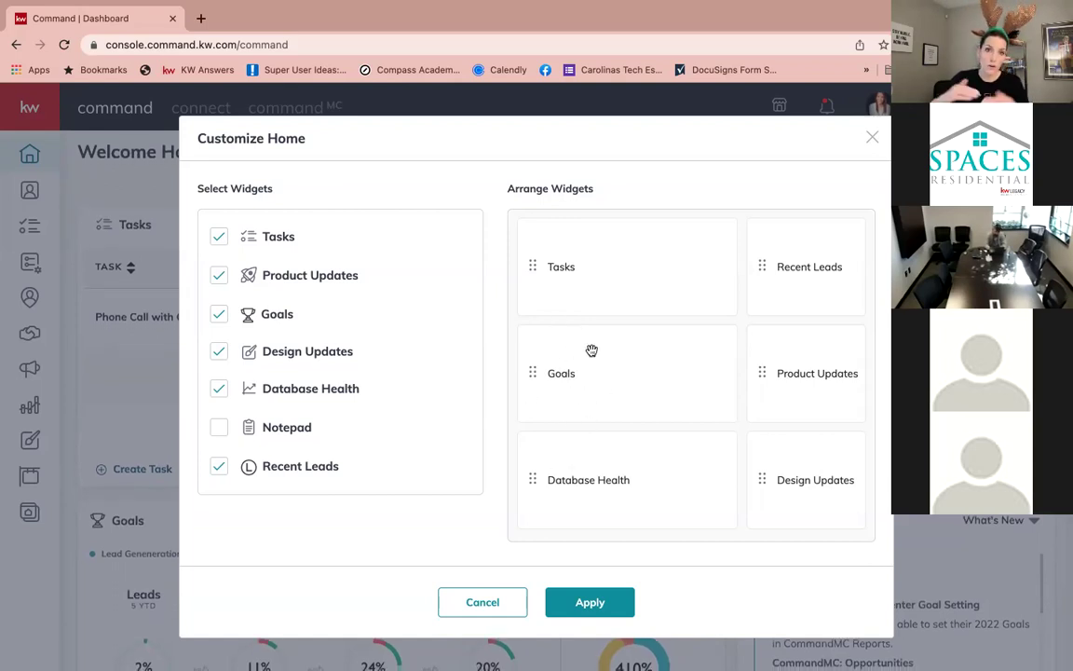
left_click_drag(535, 375, 535, 252)
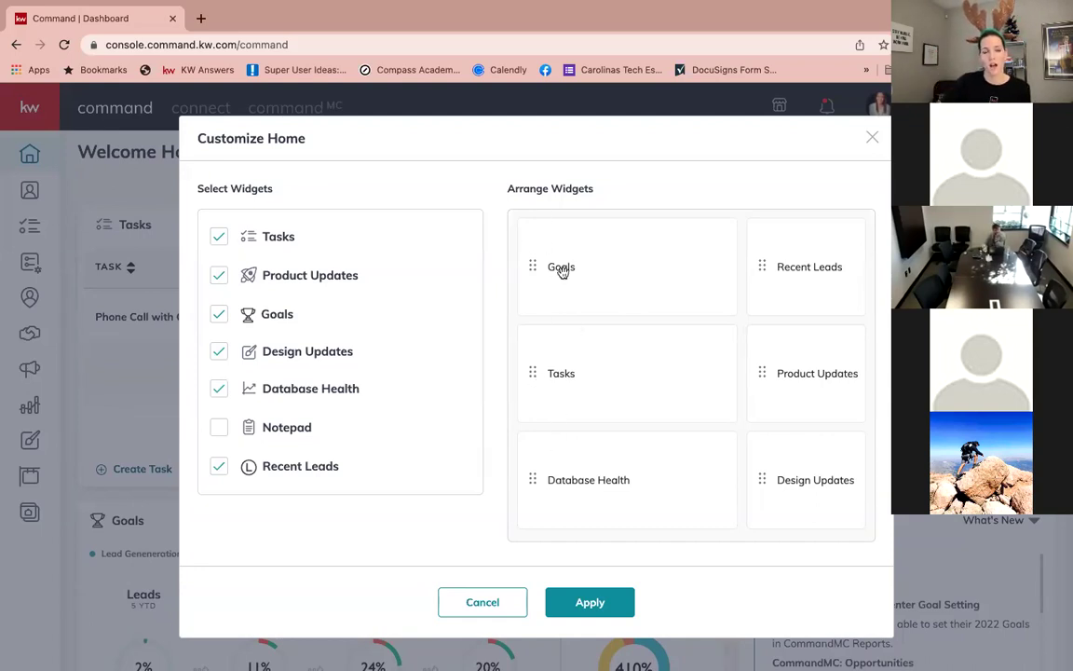
left_click(606, 606)
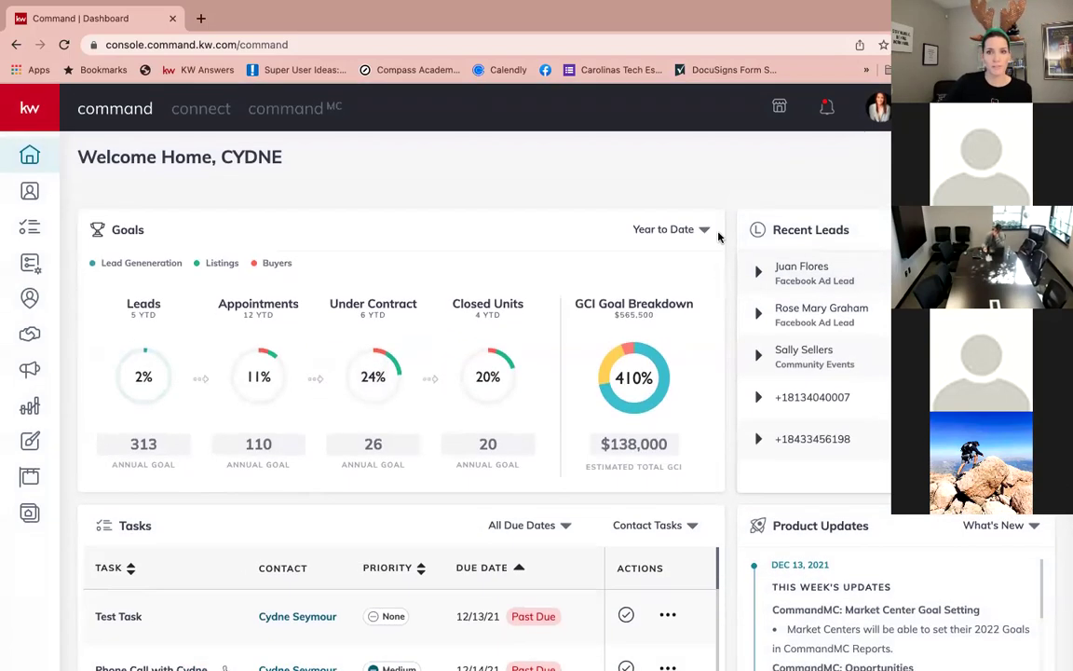
- View the Goals widget for Month to Date, and return it to Year to Date
left_click(666, 232)
left_click(658, 311)
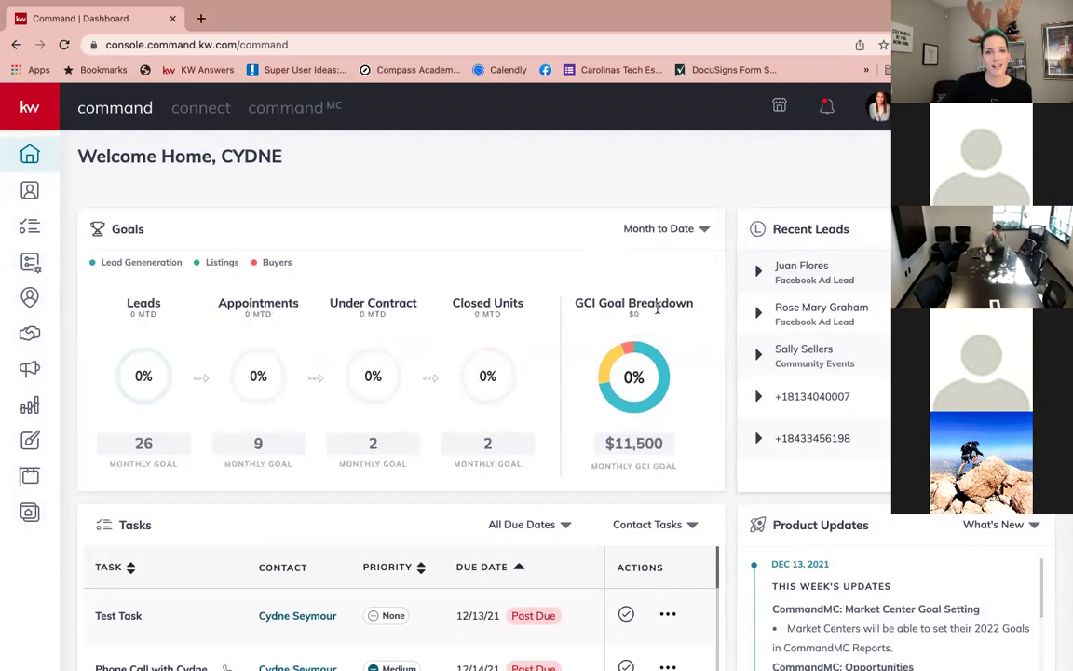
left_click(662, 228)
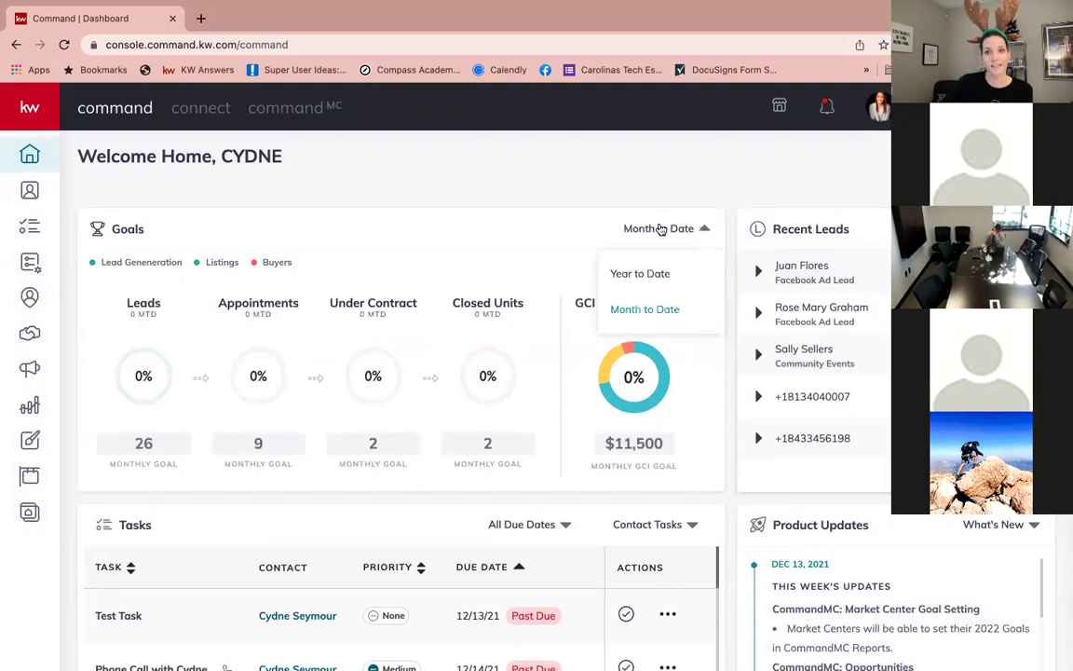
left_click(661, 272)
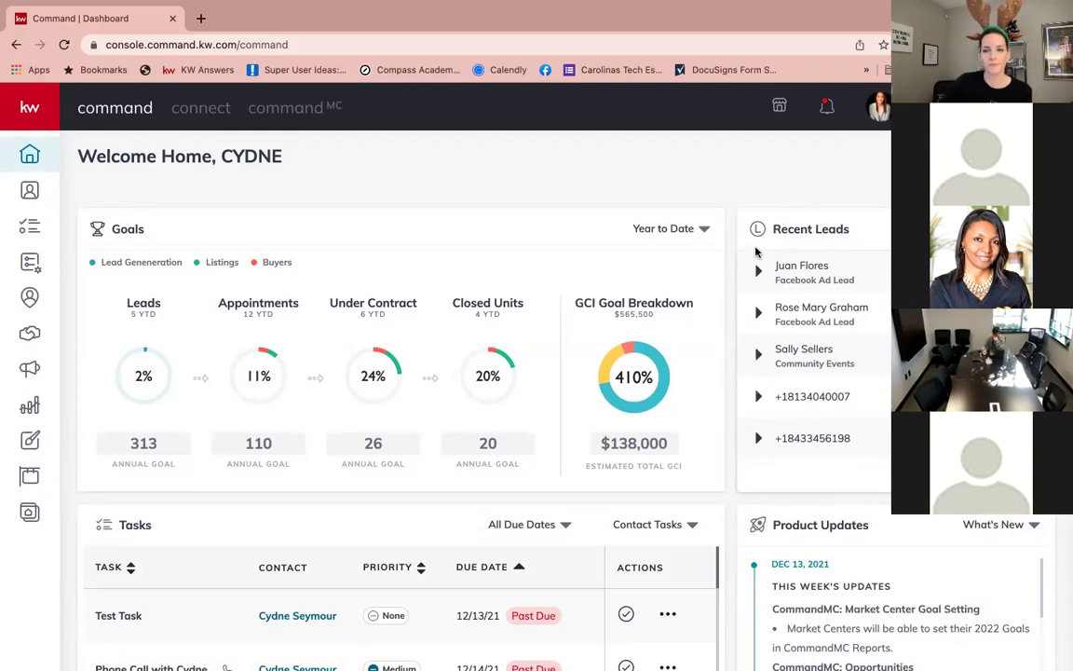
scroll(659, 240, "up", 1)
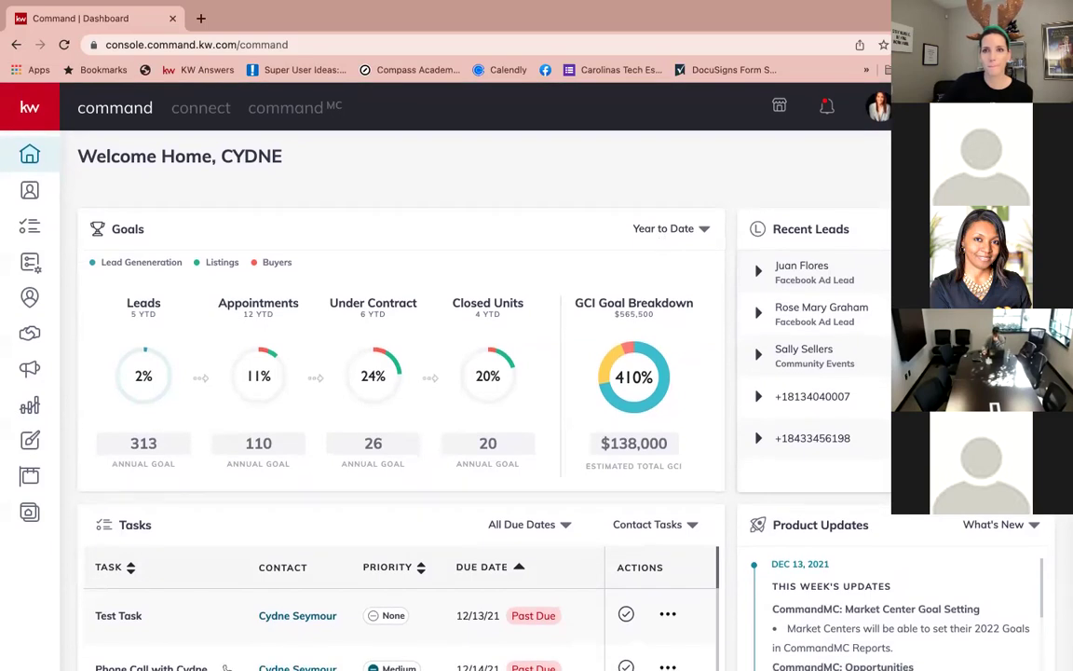